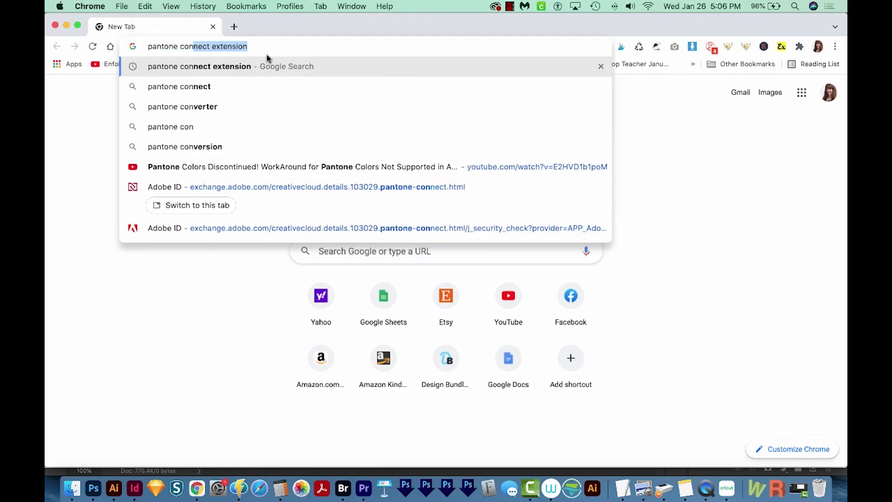
Search for Pantone Connect, open its Adobe Exchange page and install the extension.
key("Return")
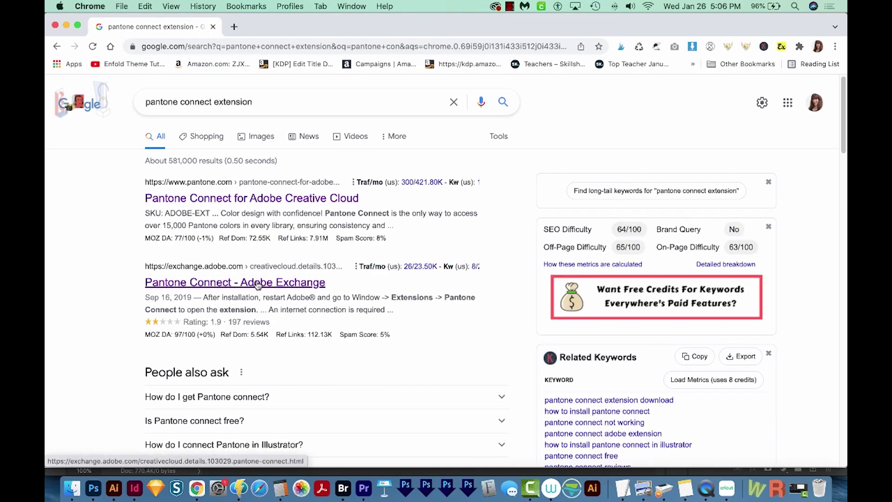
left_click(259, 284)
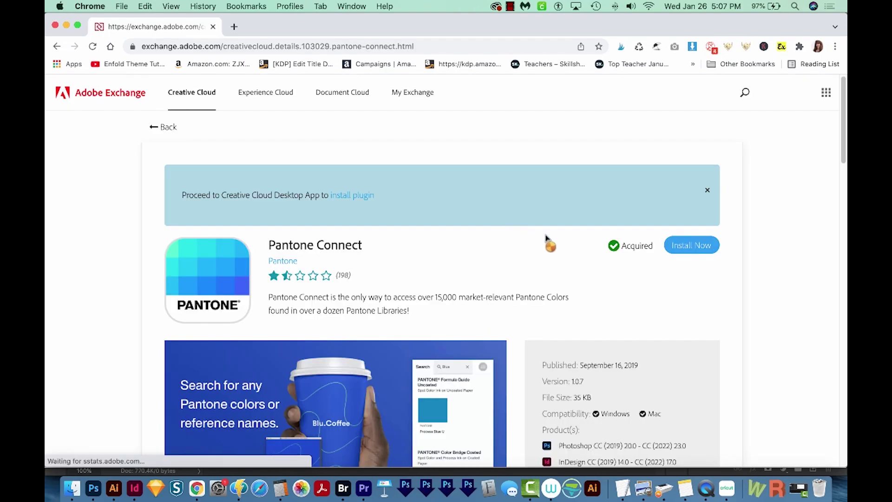
left_click(700, 250)
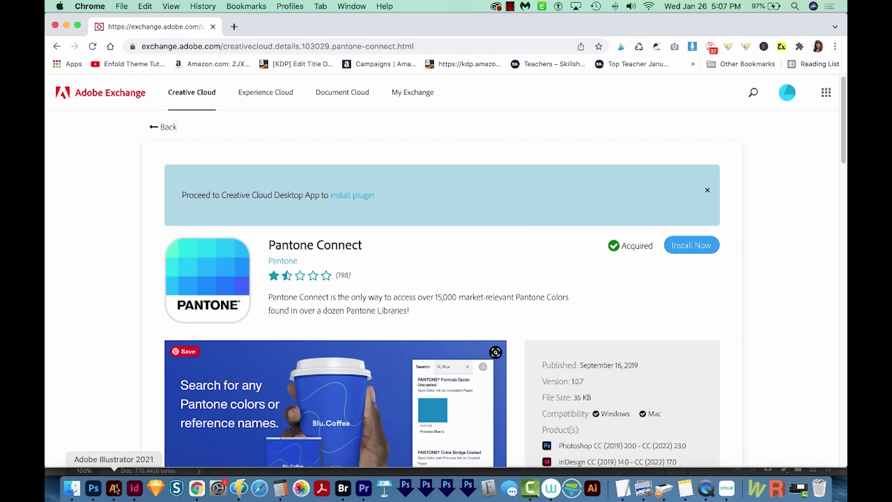
left_click(94, 489)
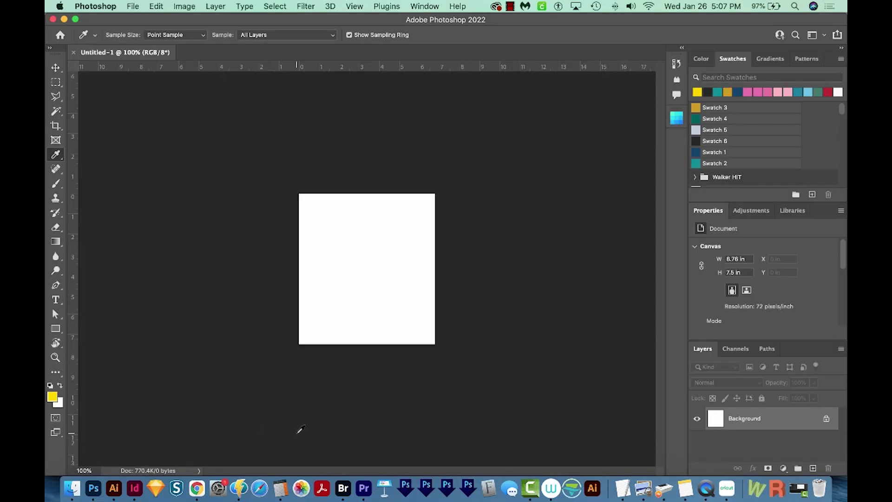
Open the Pantone Connect panel via Window > Extensions (legacy) and show its Colors tools.
left_click(425, 6)
mouse_move(488, 61)
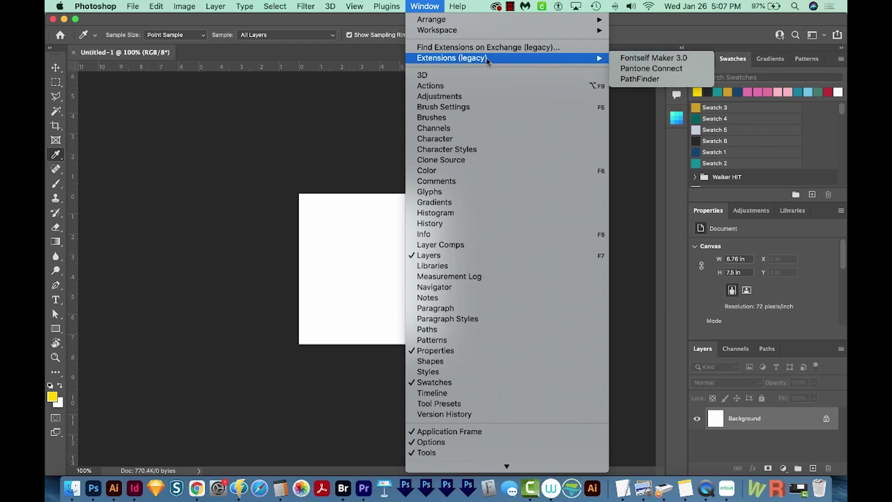
left_click(651, 68)
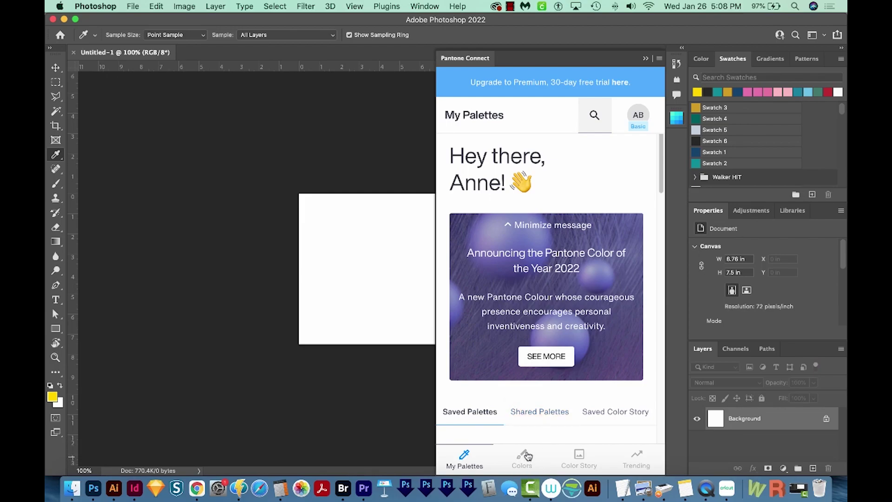
left_click(526, 464)
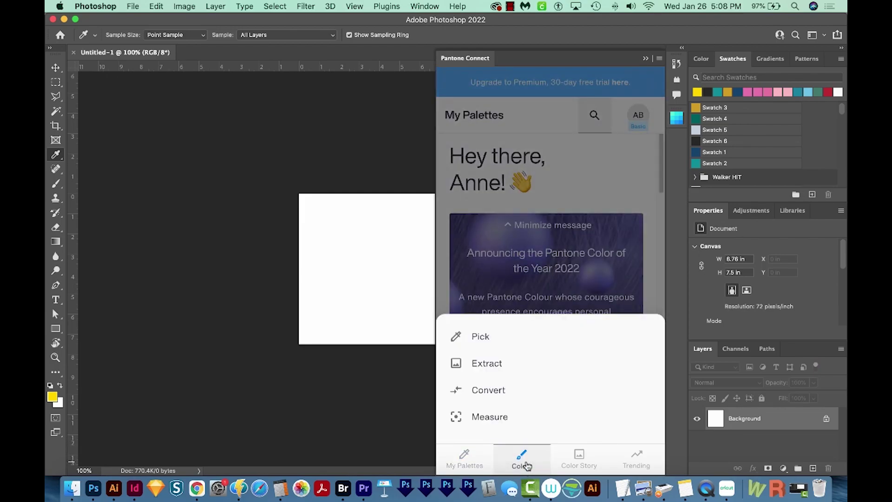
In Pick mode, choose the Formula Guide Coated book and search it for 350.
left_click(470, 340)
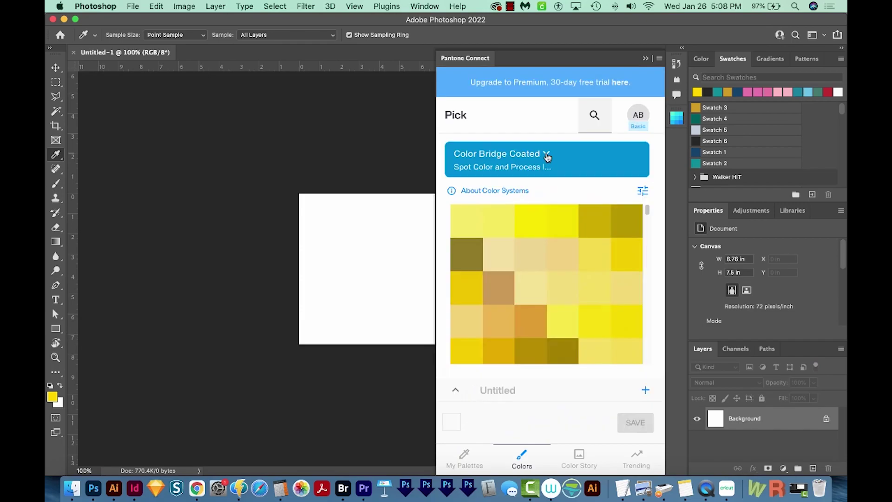
left_click(547, 153)
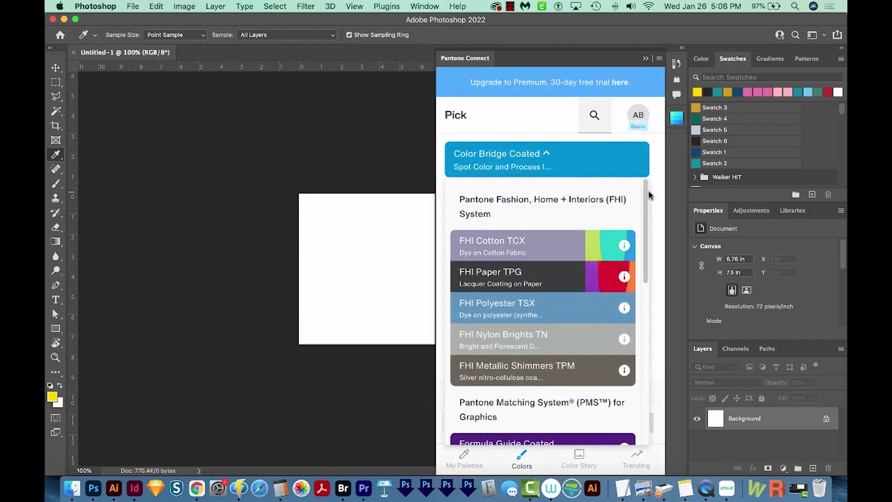
scroll(638, 274, "down", 6)
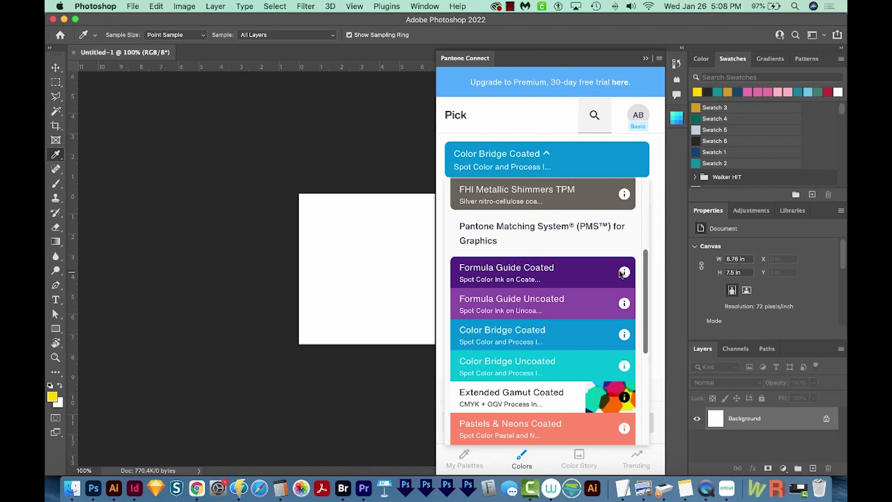
left_click(506, 276)
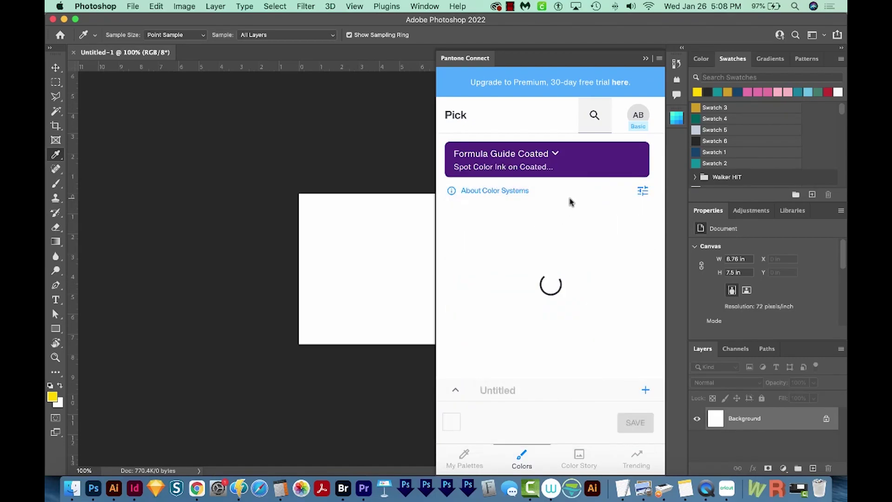
left_click(595, 116)
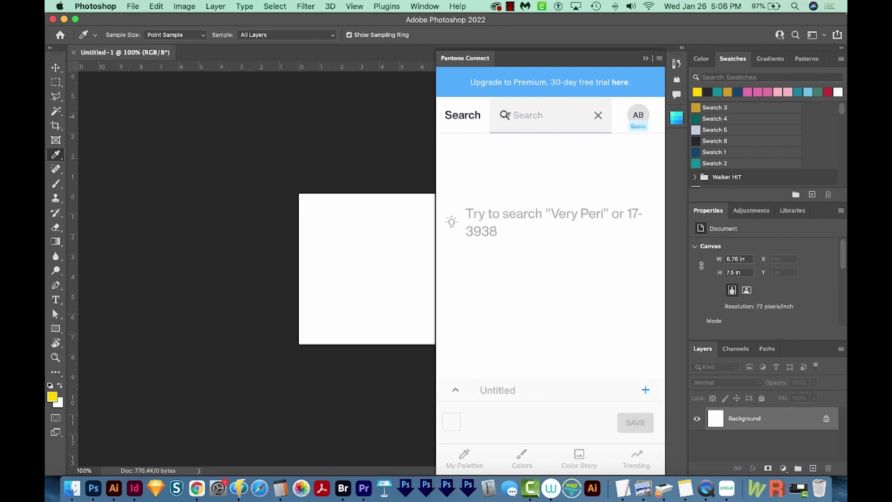
type("350")
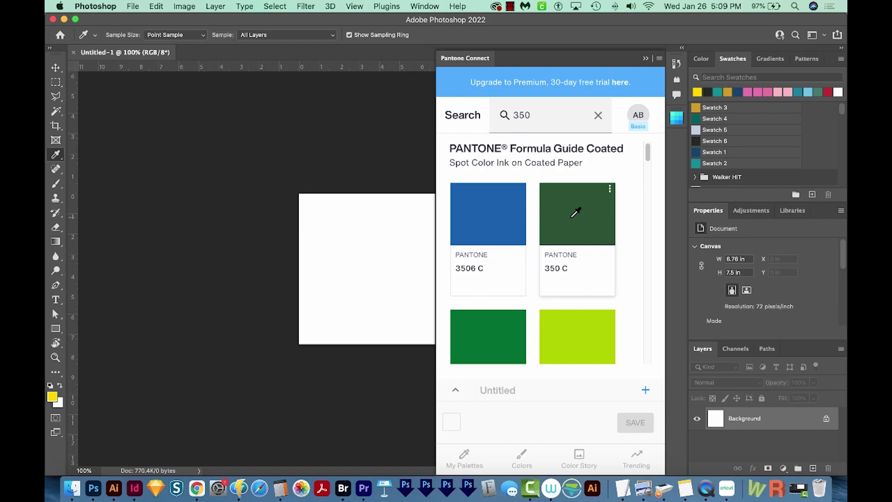
Screen-capture the 350 C swatch and paste it into the document as Layer 1.
key("super+shift+4")
left_click_drag(545, 187, 603, 240)
left_click(403, 203)
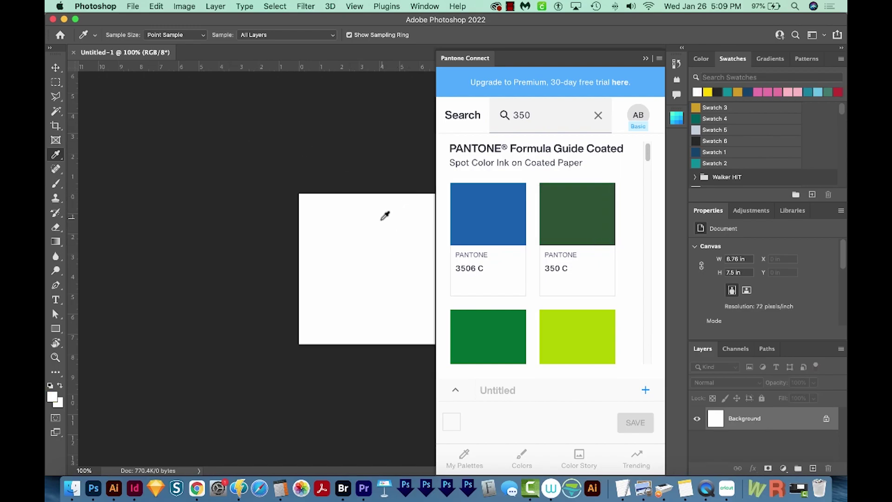
key("v")
key("super+v")
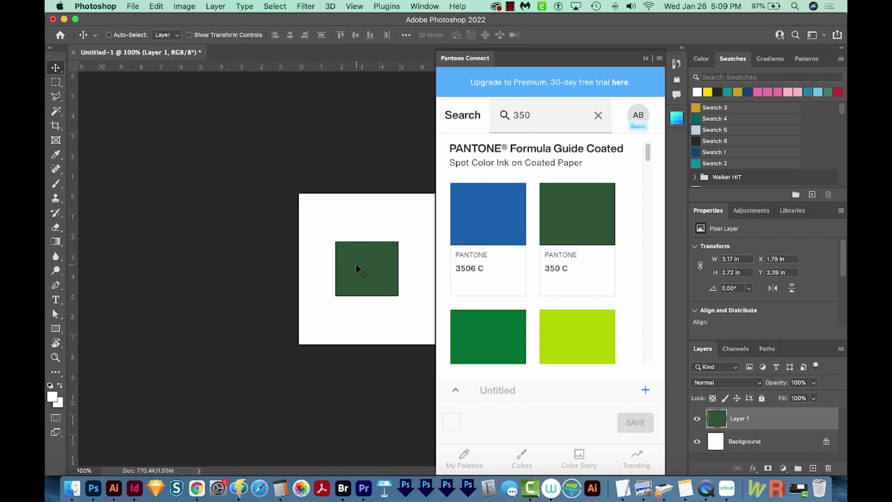
key("i")
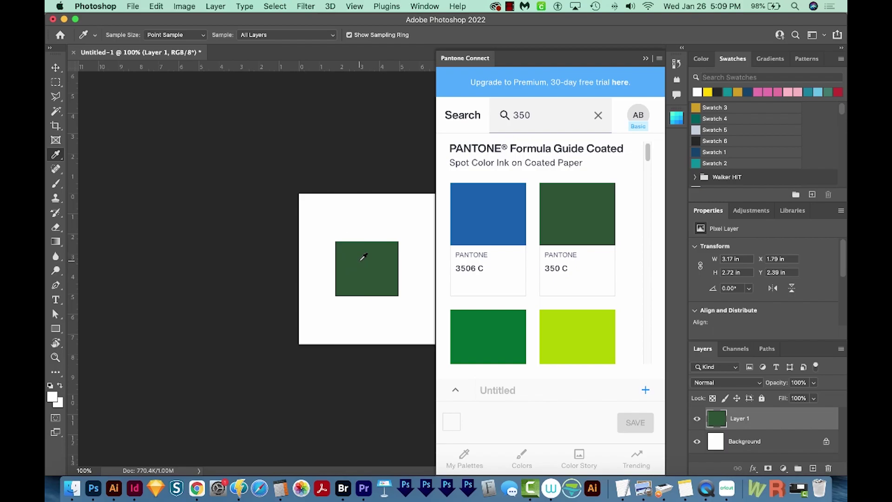
Sample the pasted green and add it to the swatches named 'Panton 350'.
left_click(364, 257)
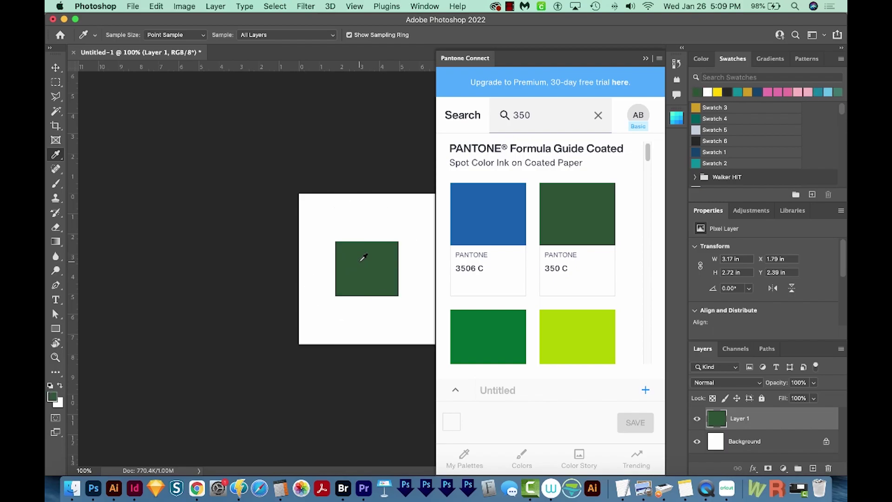
left_click(53, 398)
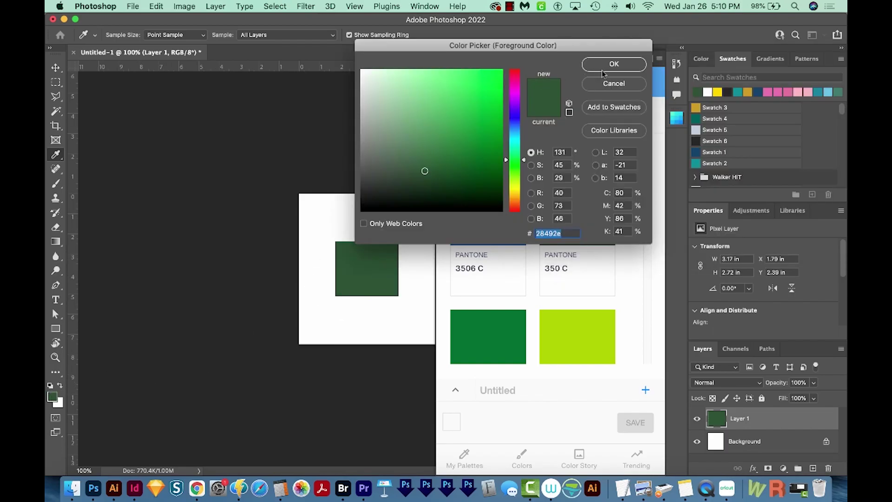
left_click(618, 110)
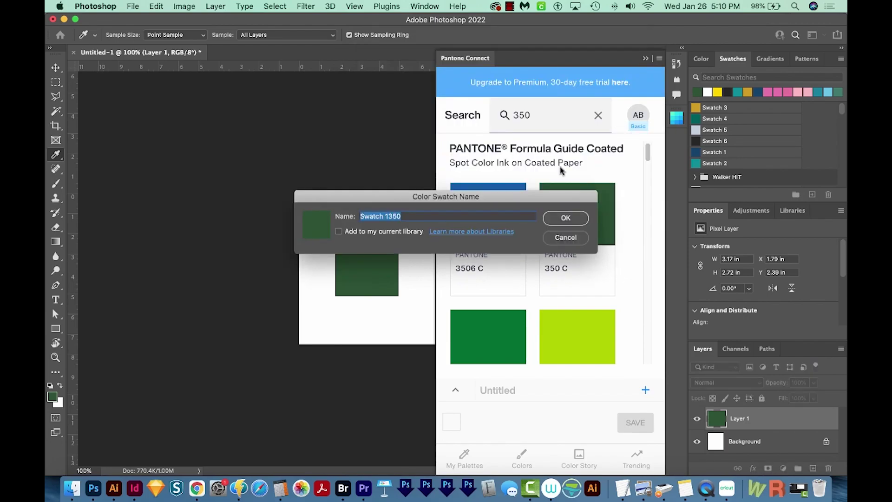
type("Panton 350")
key("Return")
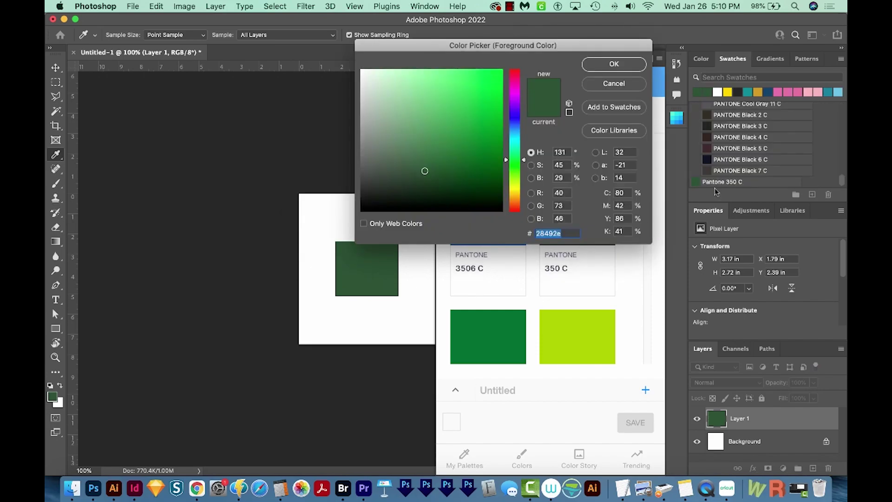
key("Return")
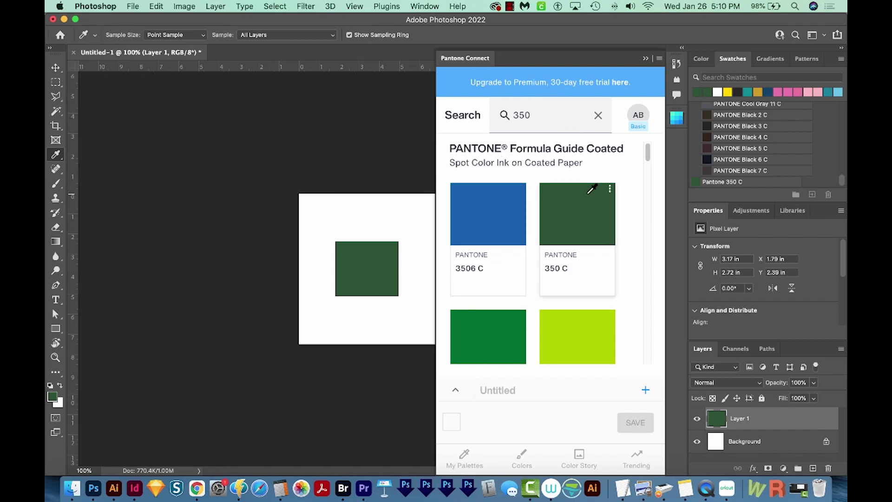
Collapse the Pantone Connect panel and the long PANTONE group in the Swatches list.
left_click(432, 270)
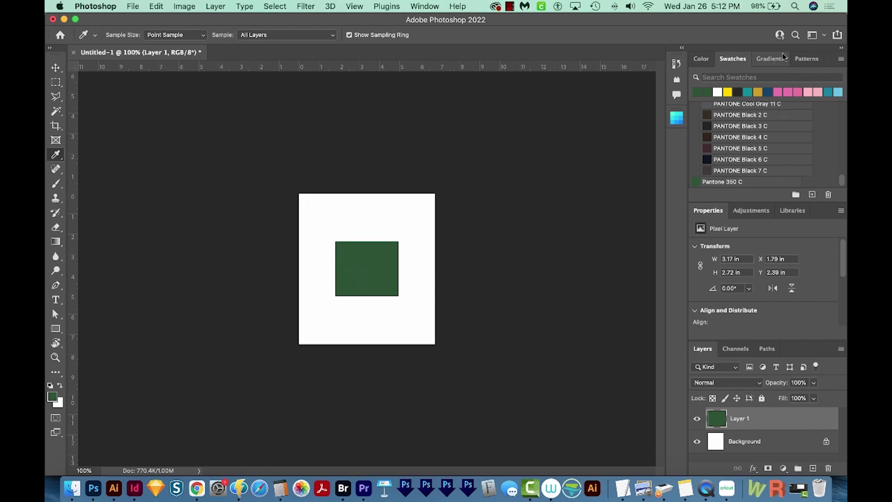
key("v")
left_click(704, 147)
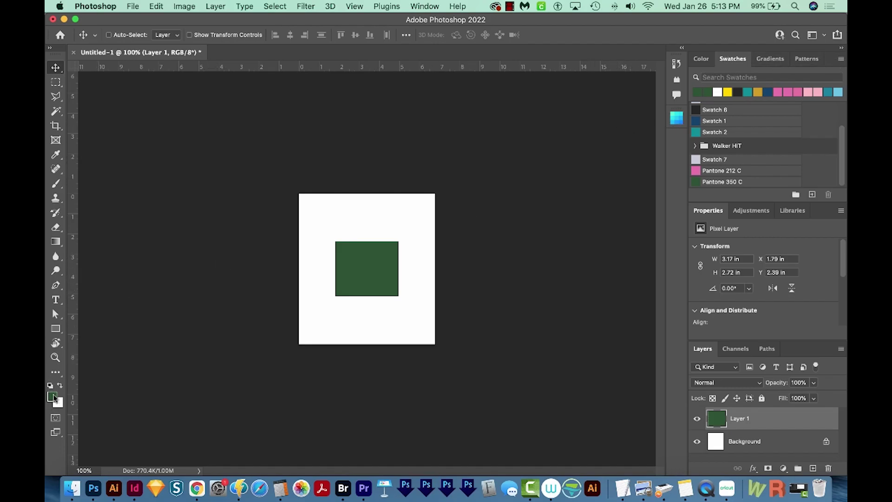
left_click(52, 397)
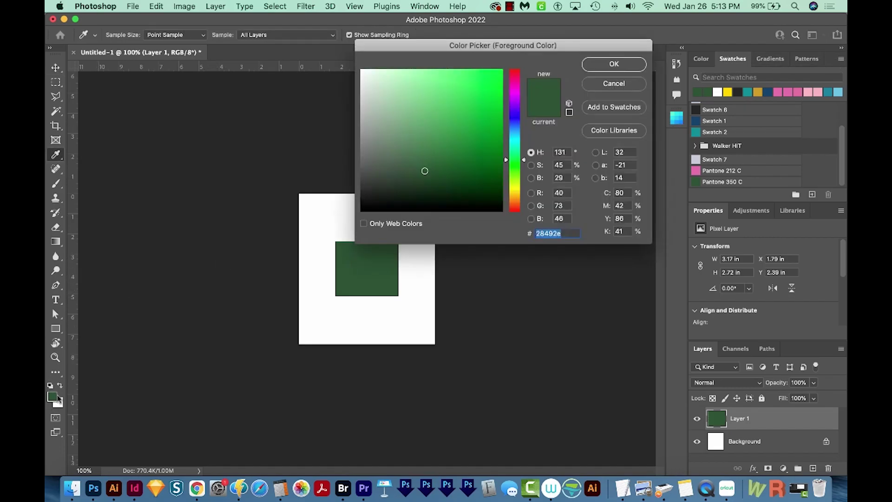
Set the foreground colour to PANTONE 350 C from the PANTONE+ Solid Coated color library.
left_click(614, 130)
scroll(443, 183, "up", 5)
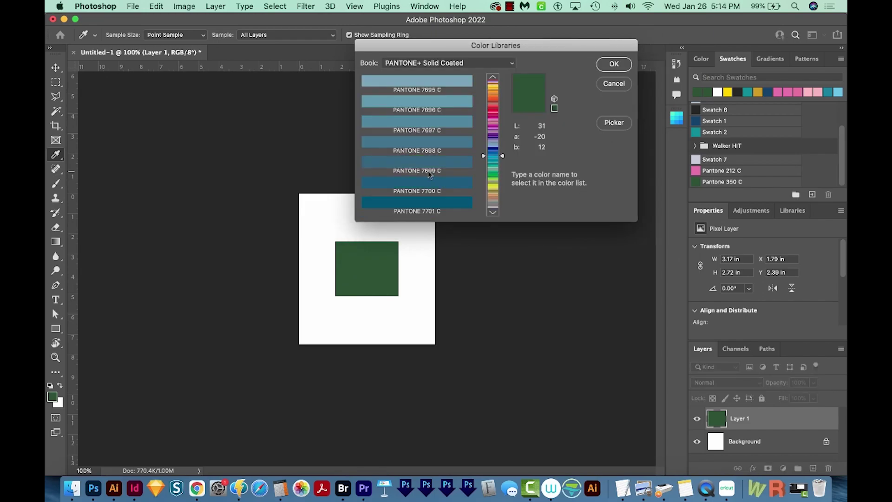
scroll(430, 175, "down", 5)
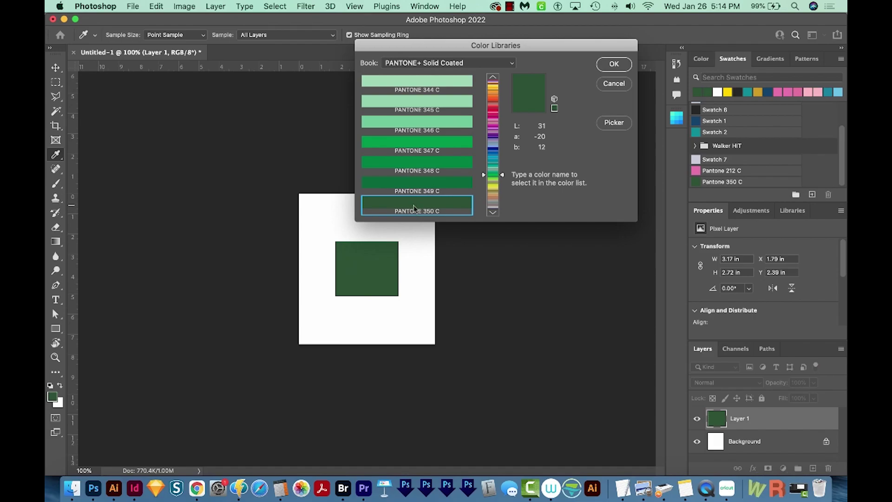
left_click(617, 65)
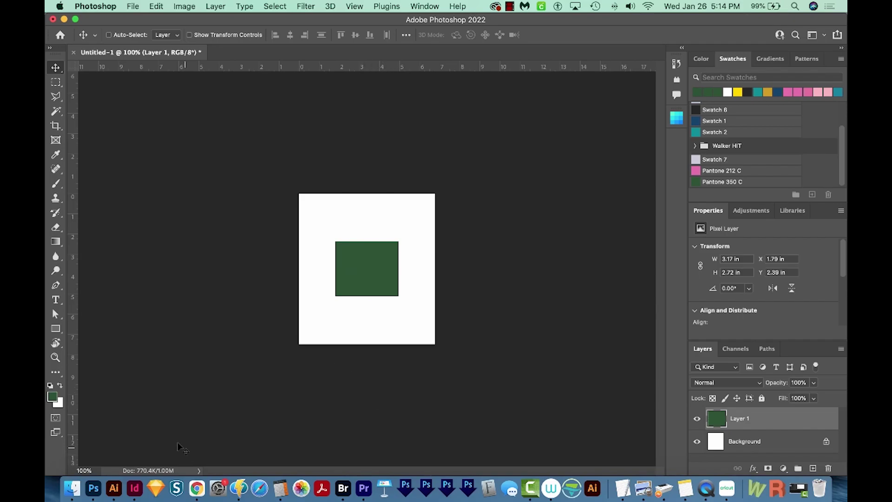
left_click(114, 488)
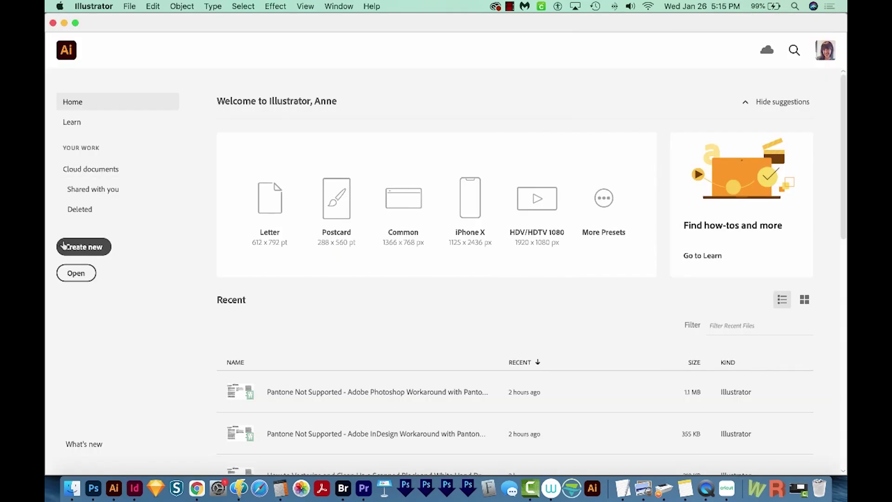
Create a new blank document and delete all its unused swatches, keeping white and black.
left_click(92, 252)
left_click(709, 383)
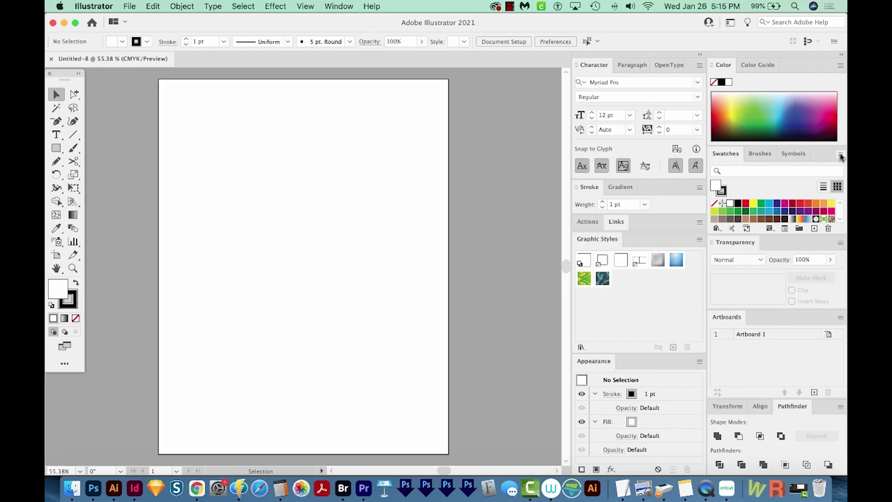
left_click(344, 7)
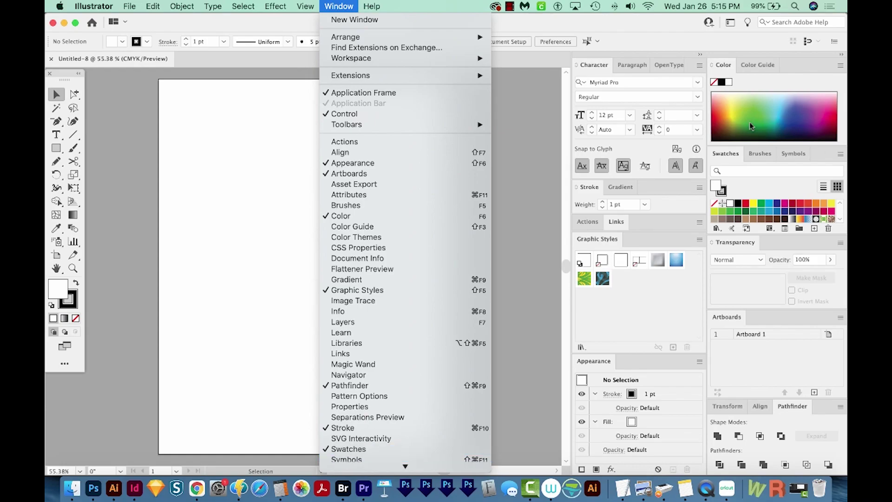
left_click(841, 155)
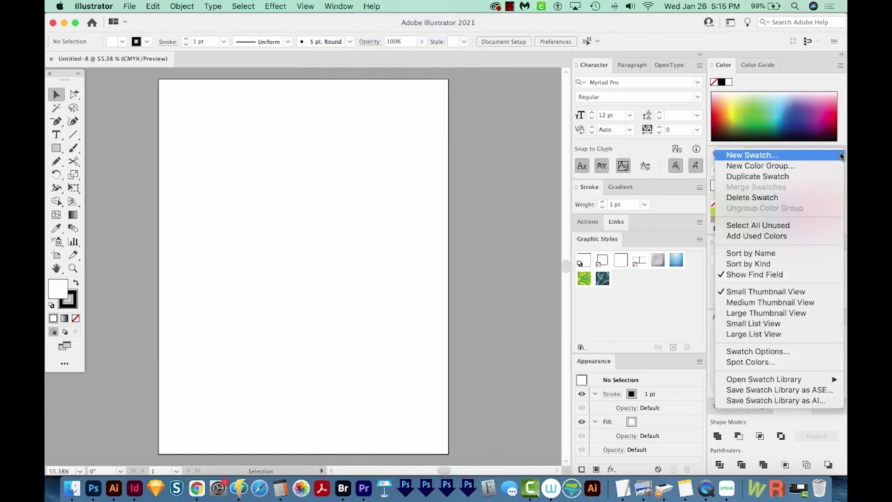
left_click(769, 225)
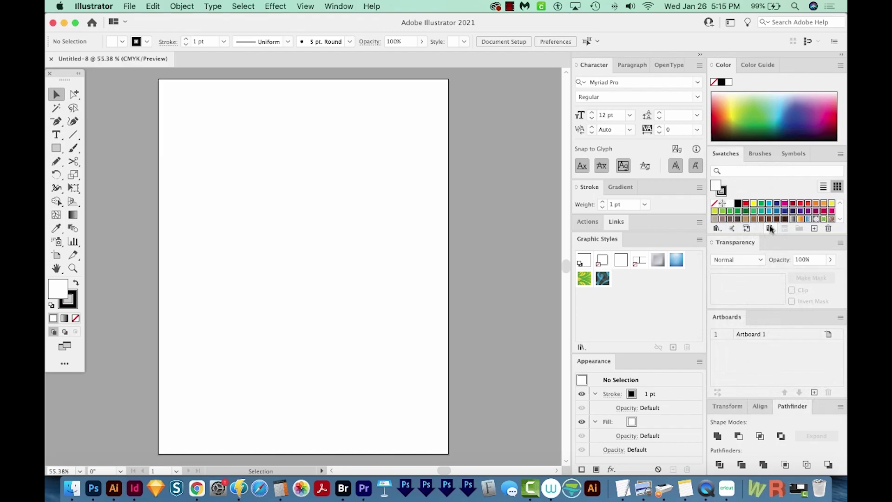
left_click(829, 229)
left_click(502, 264)
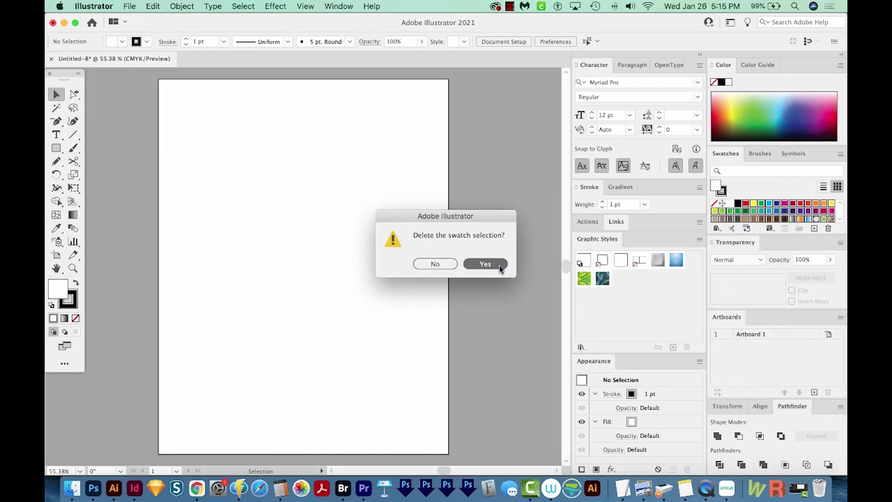
left_click(841, 157)
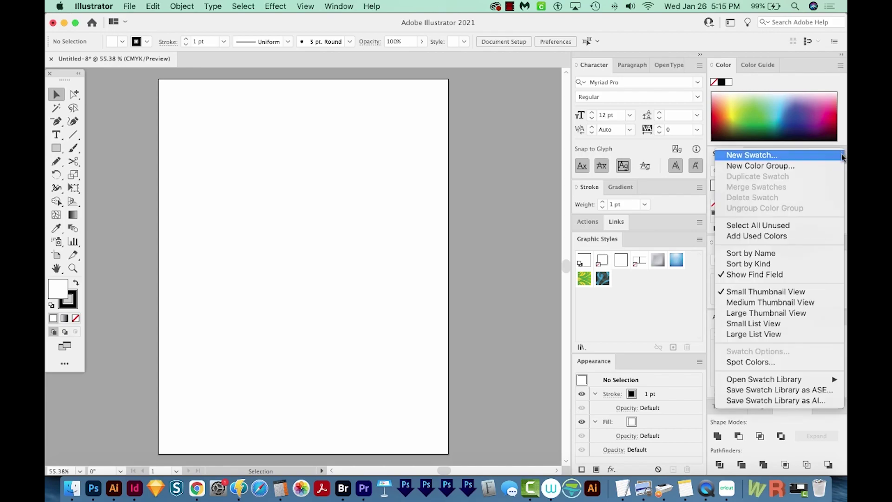
Open the PANTONE+ Solid Coated color book and add all its colours to the document swatches.
mouse_move(779, 381)
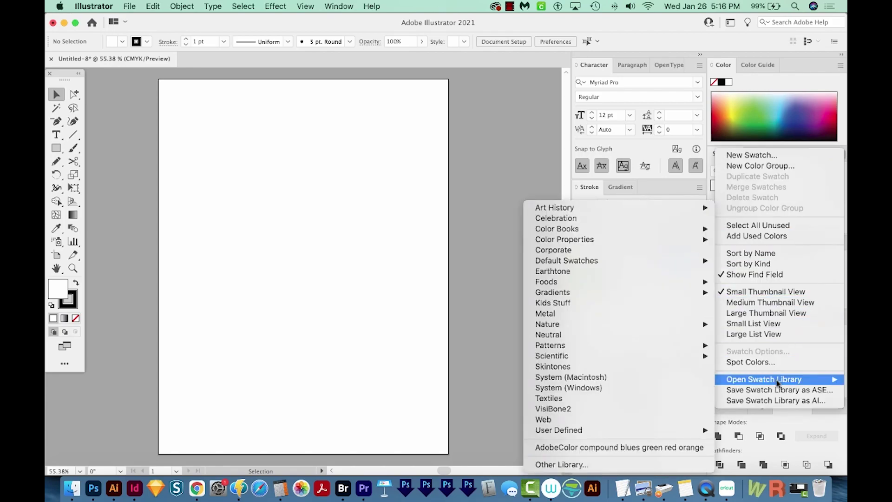
mouse_move(604, 229)
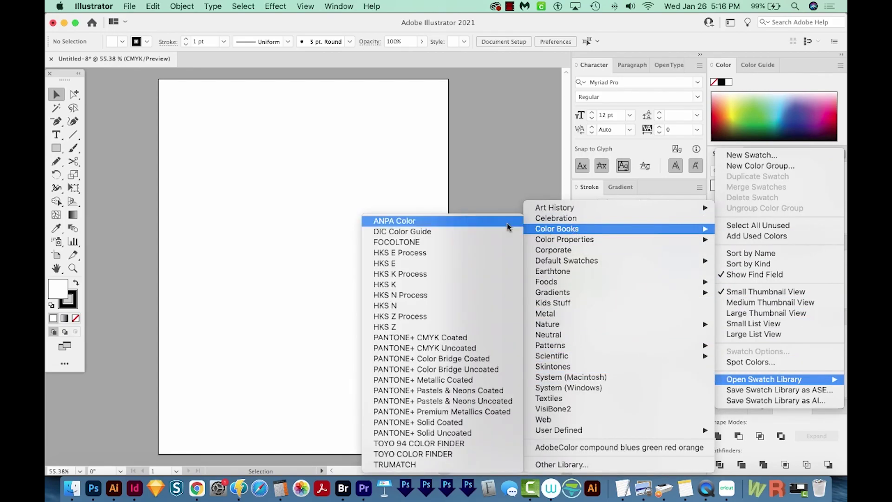
left_click(439, 422)
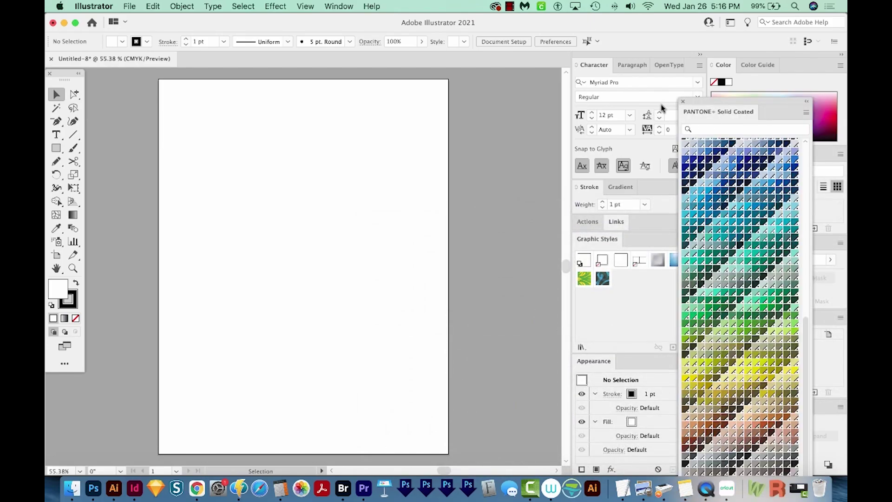
left_click_drag(757, 112, 470, 91)
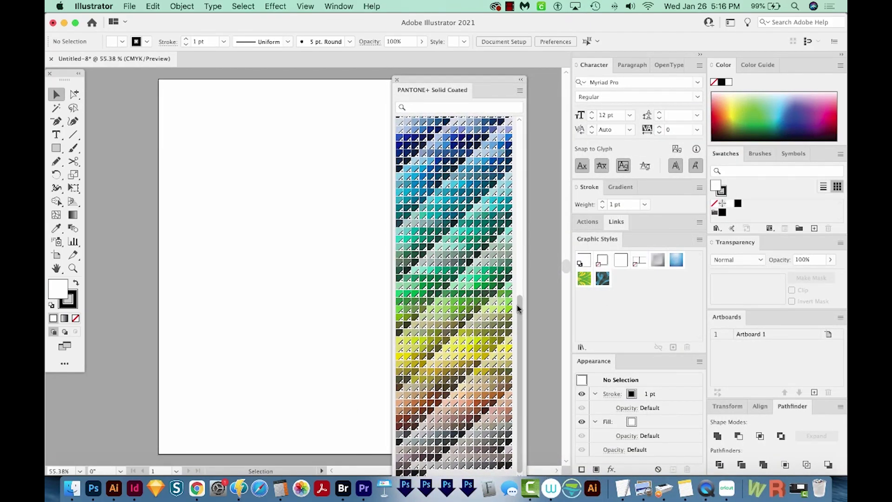
left_click_drag(518, 309, 519, 136)
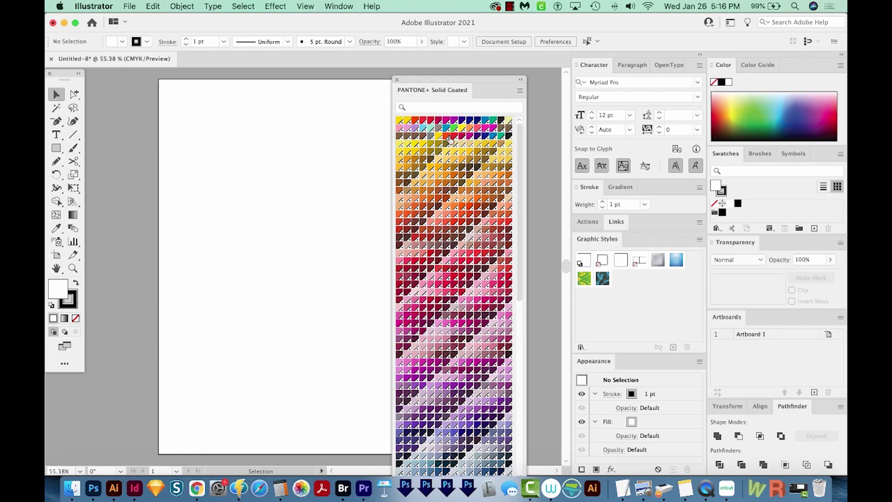
left_click(399, 122)
left_click_drag(517, 139, 535, 445)
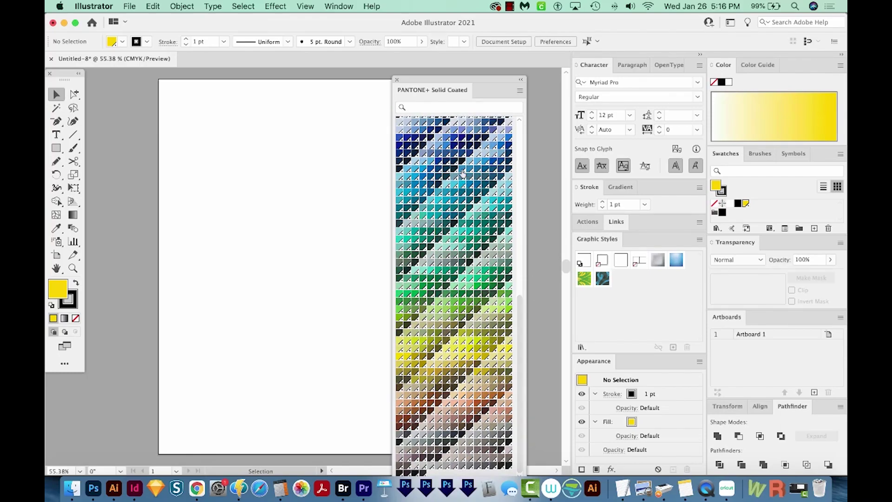
left_click_drag(484, 93, 491, 62)
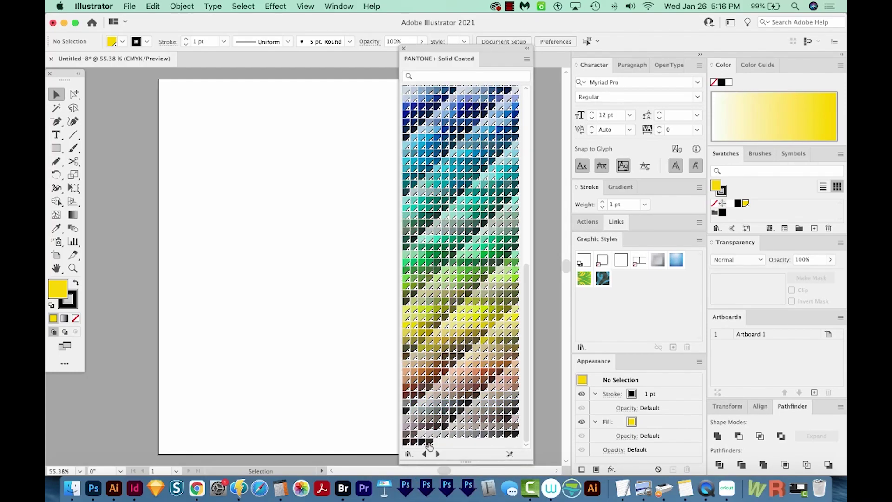
left_click(526, 60)
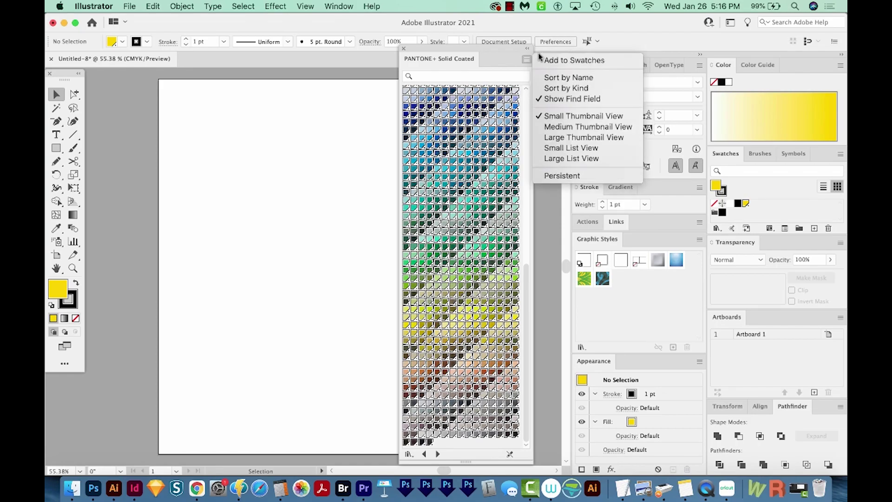
left_click(578, 60)
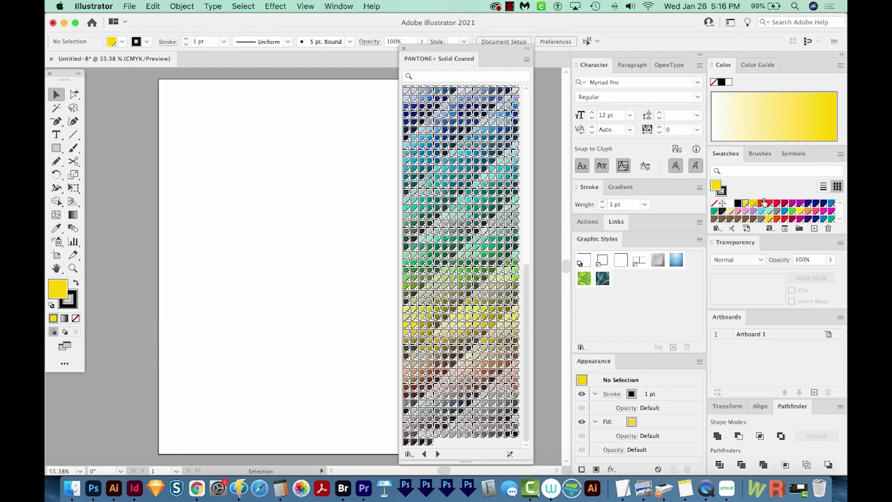
Save the swatches as the ASE library 'PANTONE Solid Coated' and dismiss the warning.
left_click(840, 154)
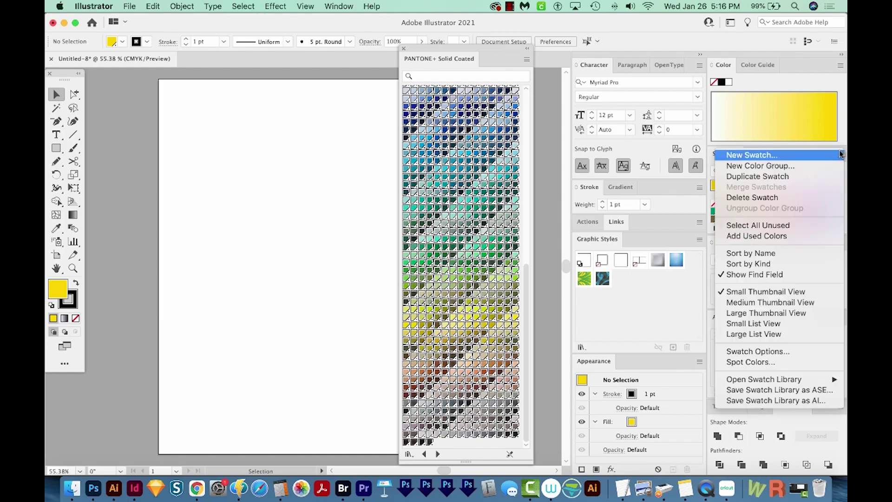
left_click(781, 391)
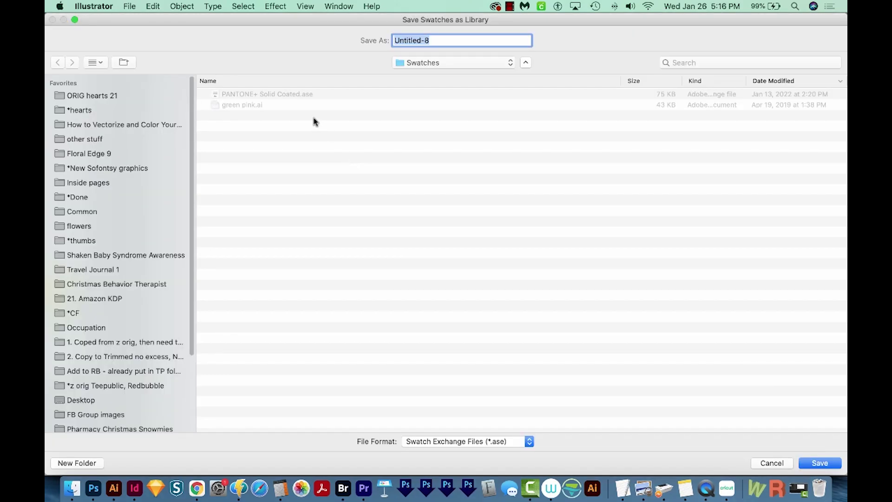
left_click(231, 95)
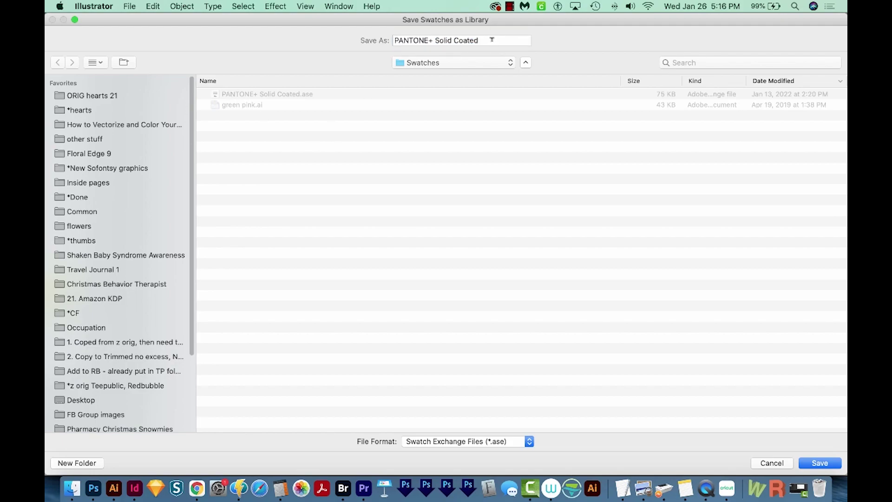
left_click(433, 41)
key("BackSpace")
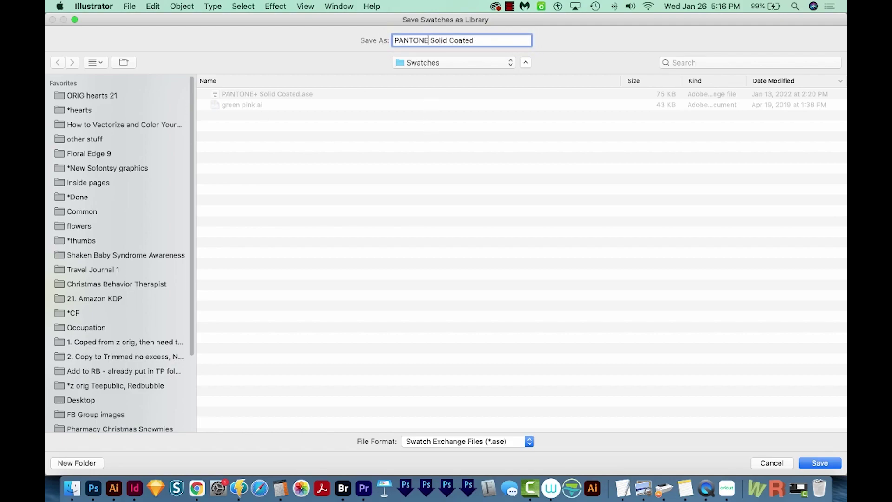
left_click(814, 464)
left_click(566, 271)
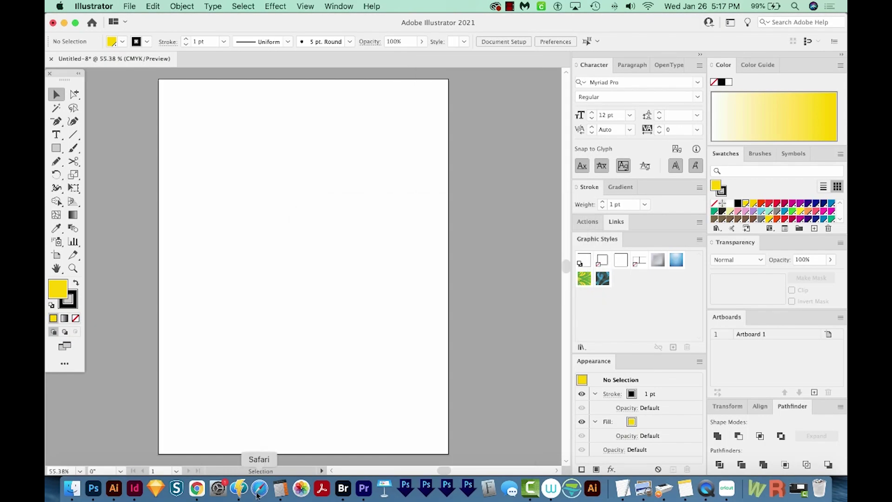
left_click(94, 488)
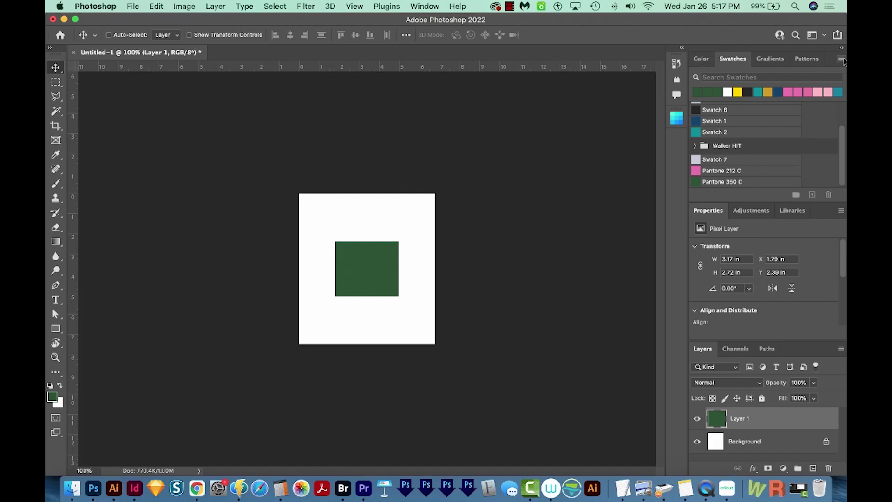
Delete the custom swatches Swatch 1 through Swatch 3 from Photoshop's Swatches panel, confirming the prompt.
left_click(797, 119)
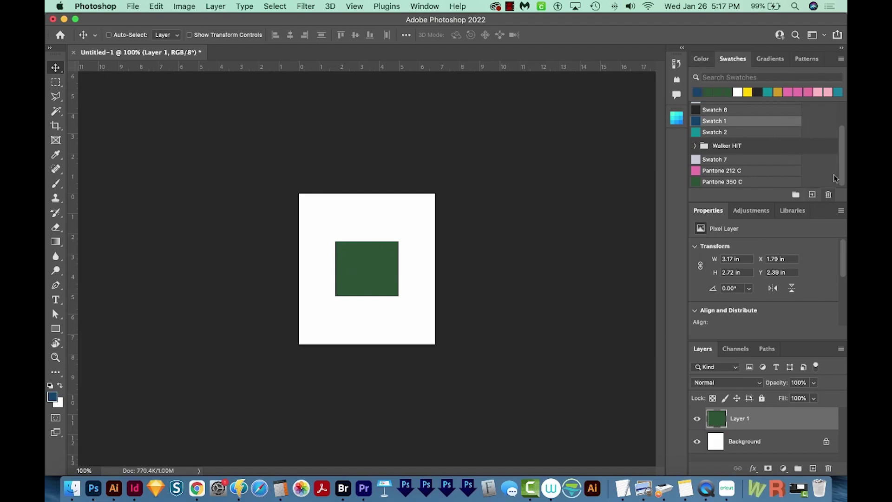
scroll(835, 178, "up", 3)
left_click(762, 108)
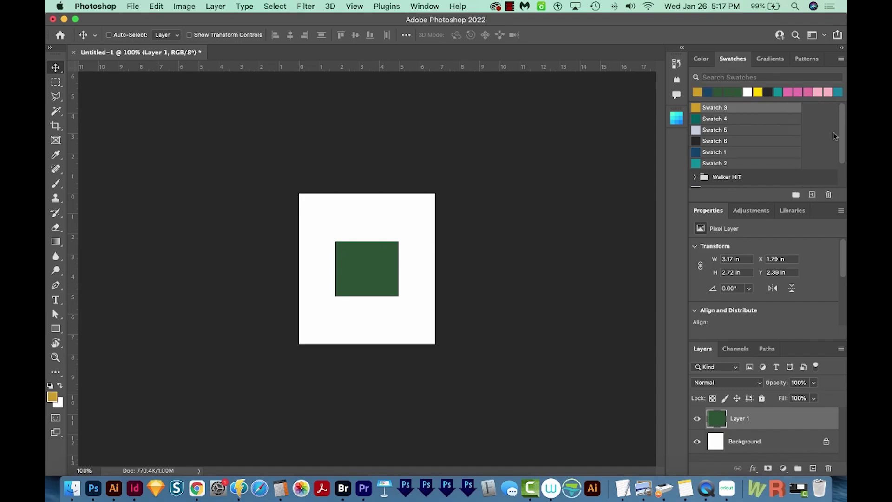
scroll(836, 137, "down", 3)
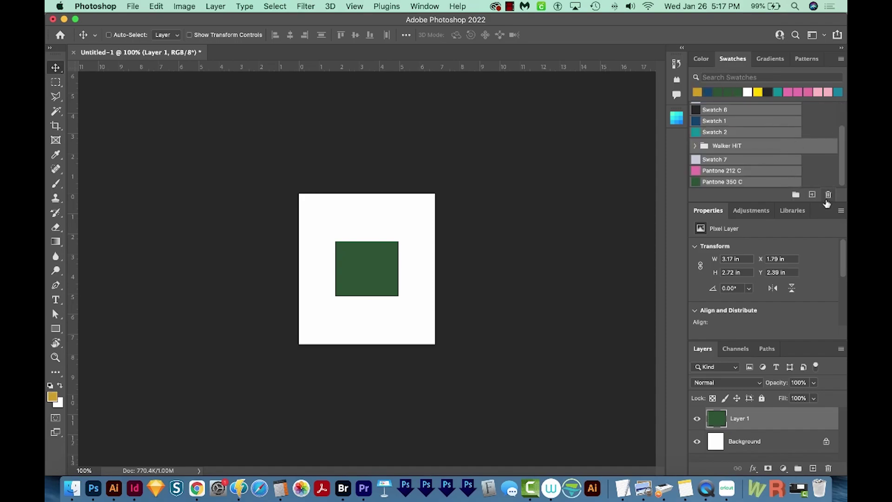
left_click(828, 196)
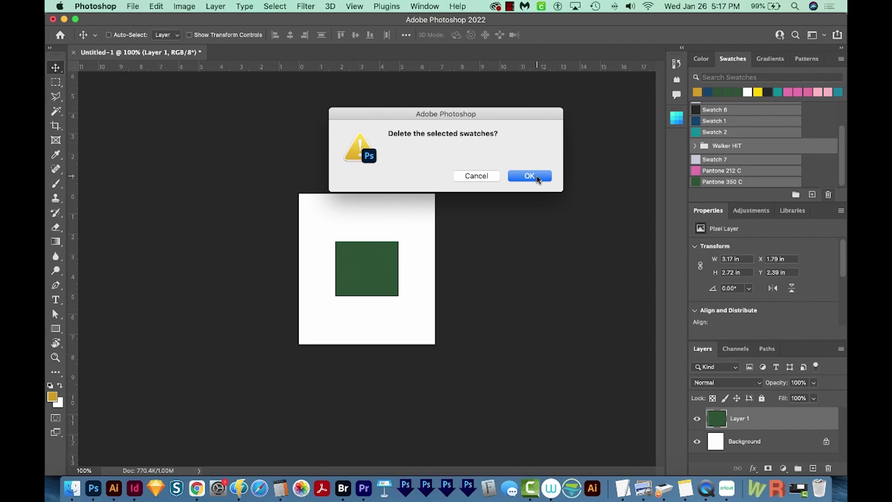
left_click(530, 176)
Import PANTONE Solid Coated.ase from the Swatches folder into Photoshop's Swatches panel.
left_click(841, 59)
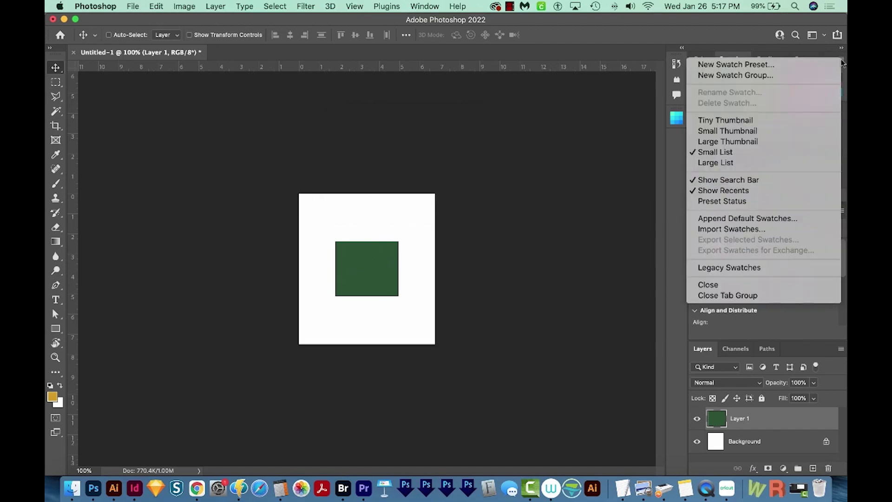
left_click(755, 233)
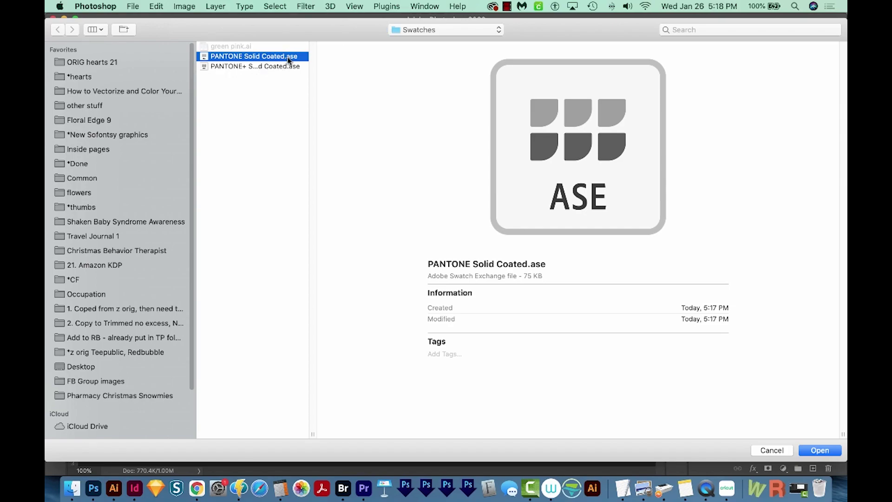
left_click(449, 32)
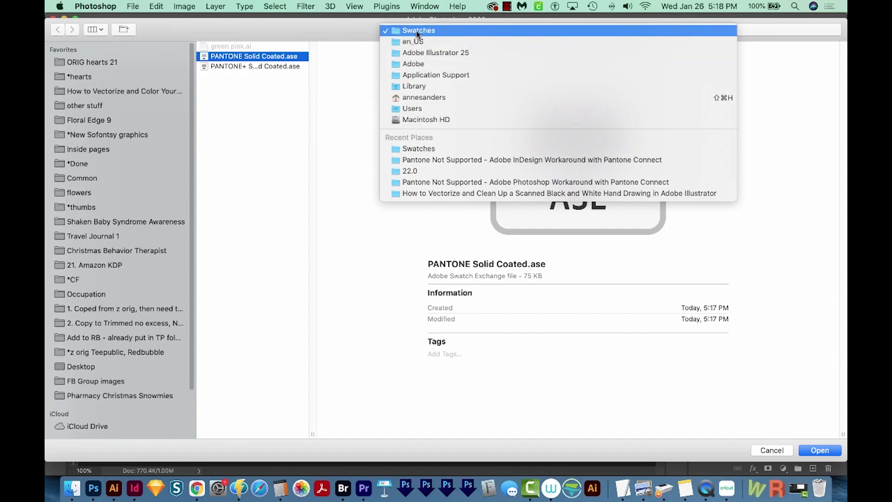
left_click(246, 58)
left_click(819, 451)
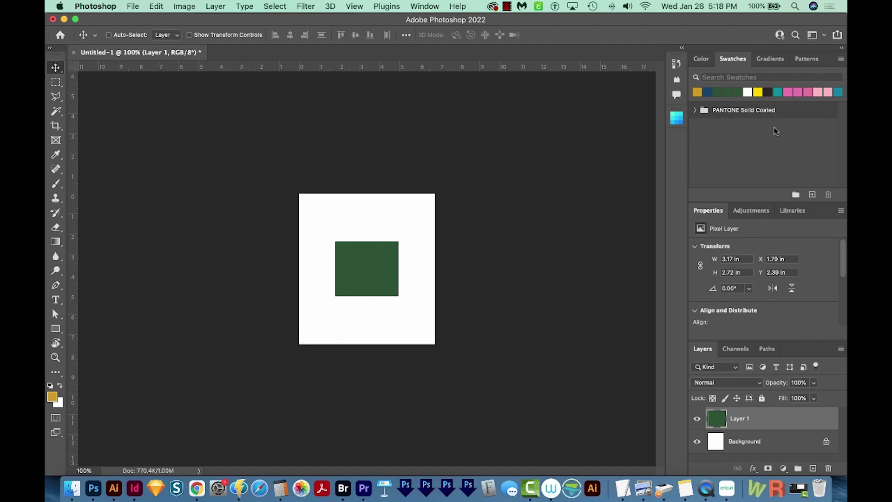
Expand the PANTONE Solid Coated folder and search its swatches for 350 to find PANTONE 350 C.
left_click(696, 110)
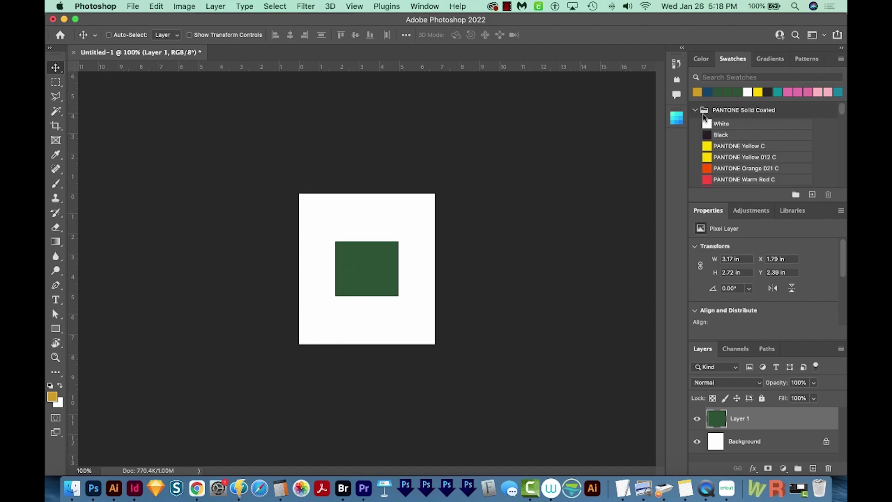
scroll(769, 153, "down", 5)
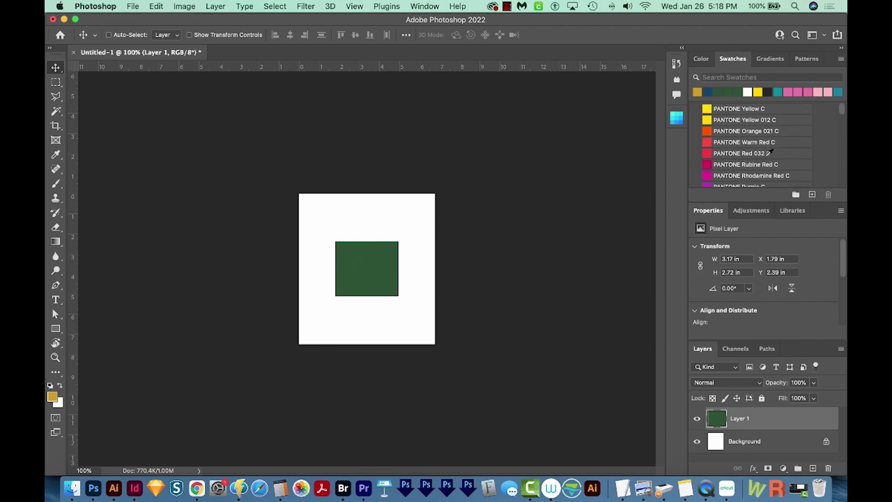
scroll(769, 154, "up", 5)
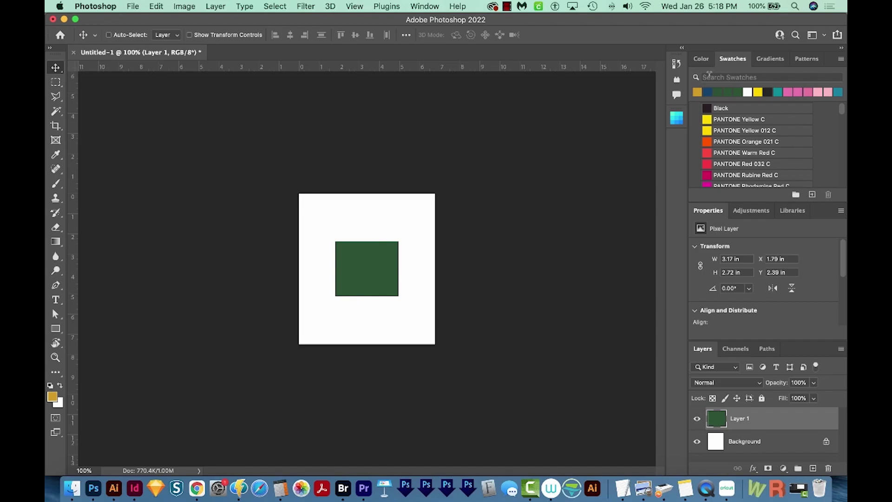
left_click(711, 76)
type("350")
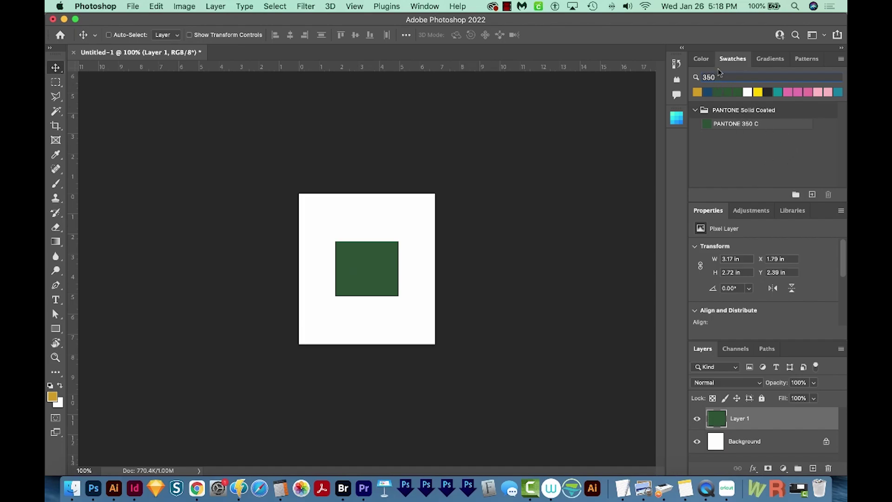
left_click(841, 60)
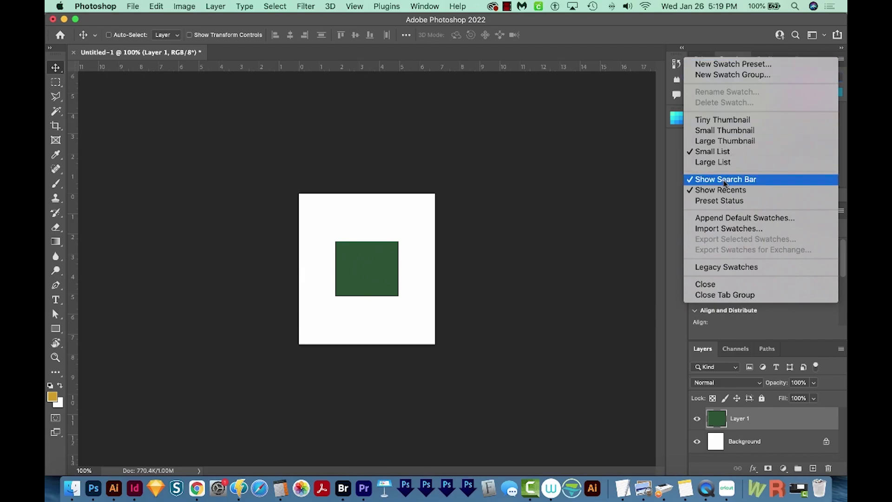
left_click(736, 181)
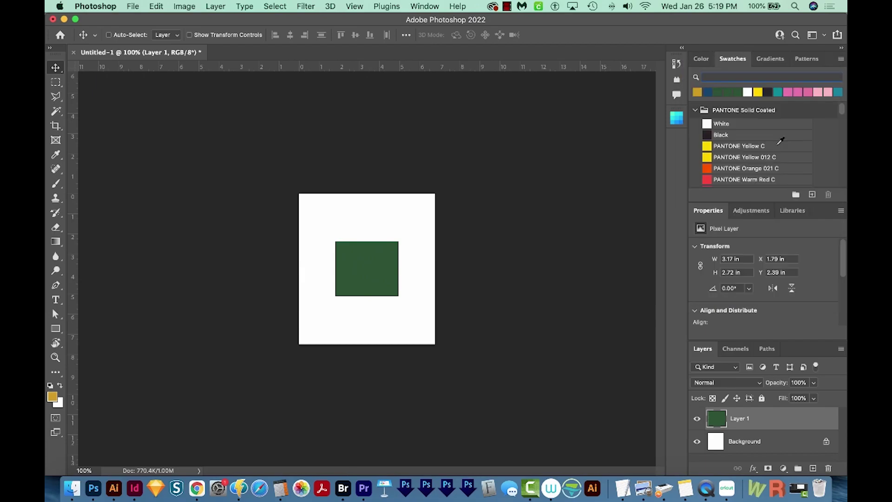